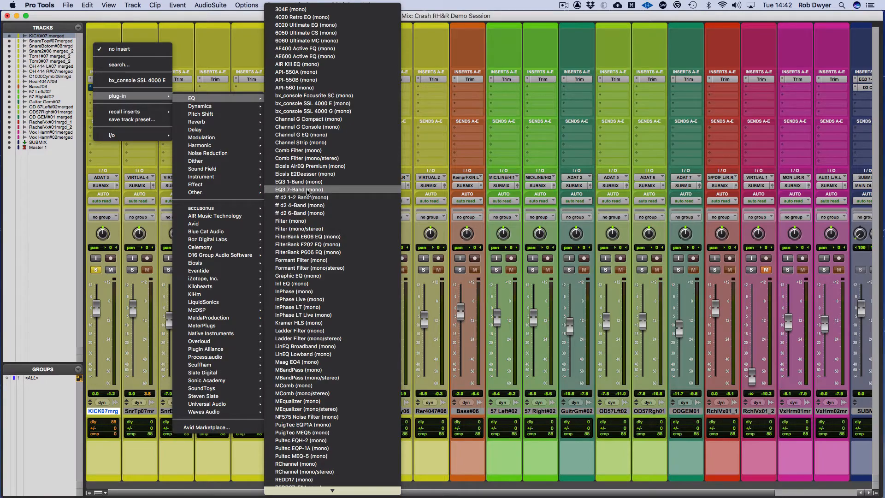
# Insert the mono EQ3 7-Band plug-in on the kick track and toggle its input phase invert on and off.
pyautogui.click(307, 189)
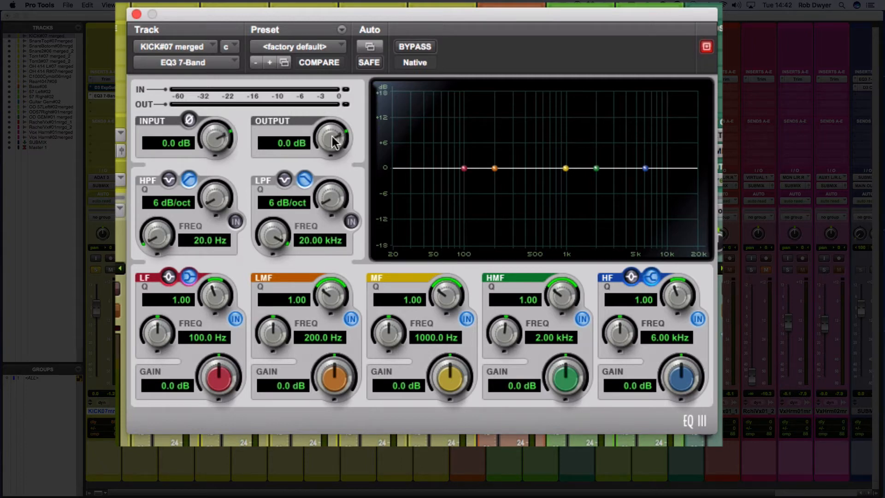
pyautogui.click(187, 121)
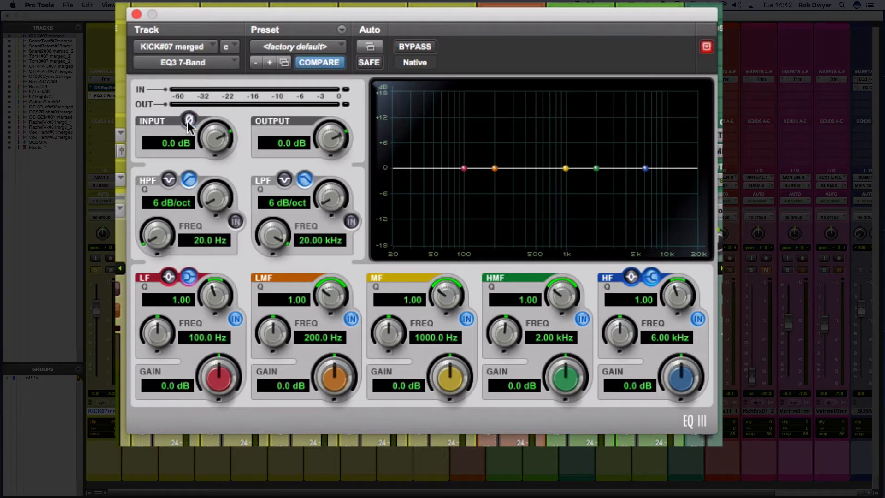
pyautogui.click(188, 121)
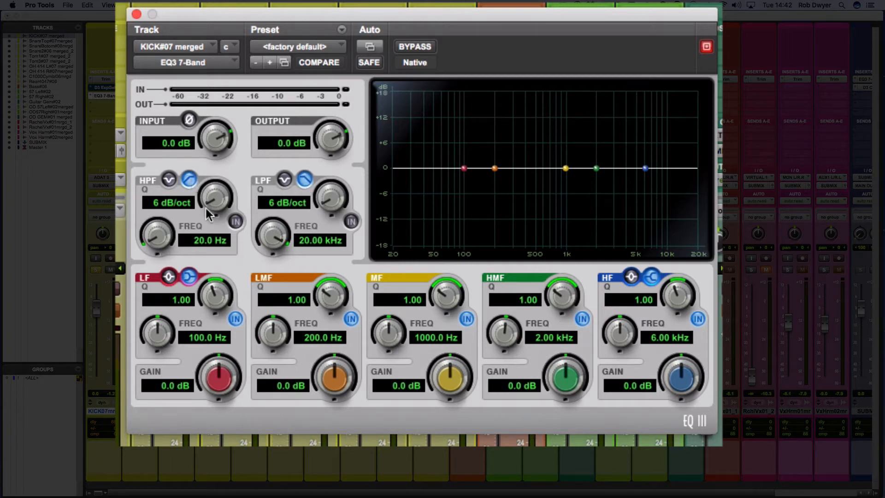
# Switch the HPF section to notch mode and back to high-pass mode.
pyautogui.click(170, 181)
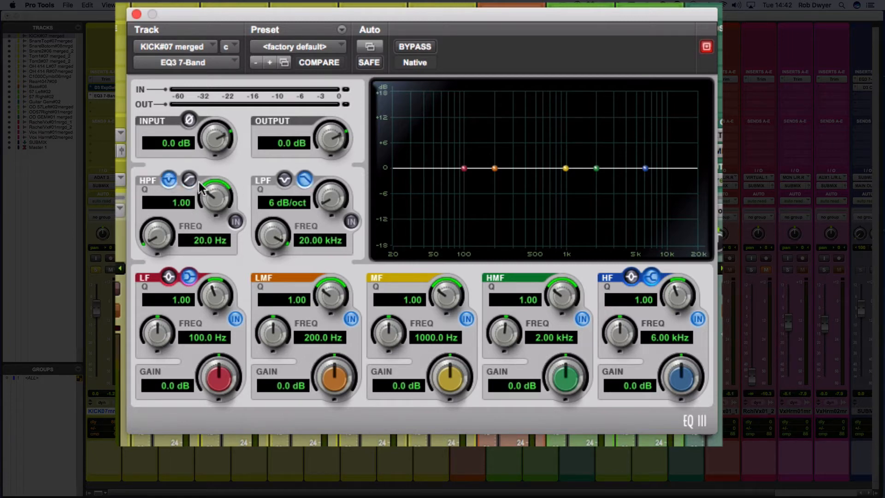
pyautogui.click(189, 179)
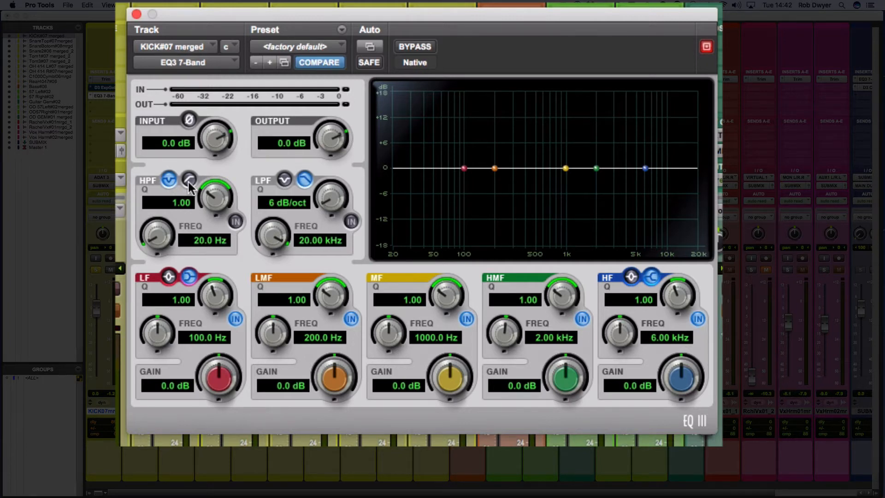
pyautogui.click(188, 182)
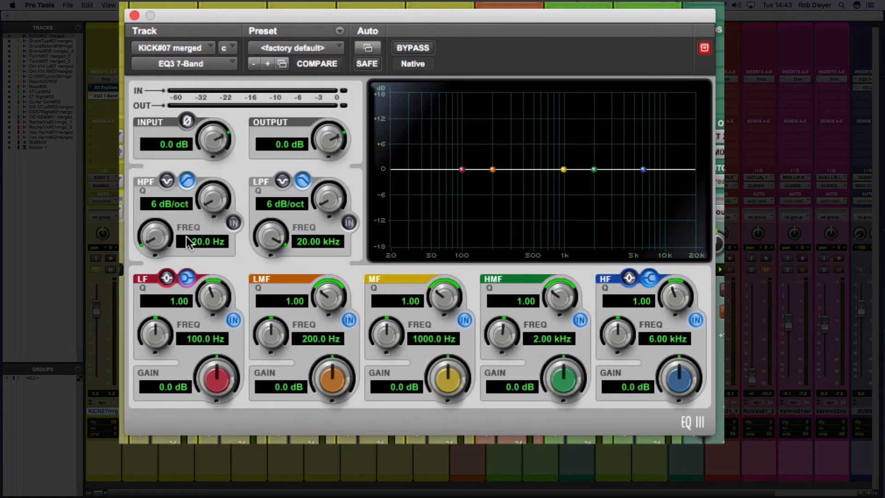
# Try the high-pass filter by enabling it with its frequency raised to 8.00 kHz, and switch it off.
pyautogui.click(234, 222)
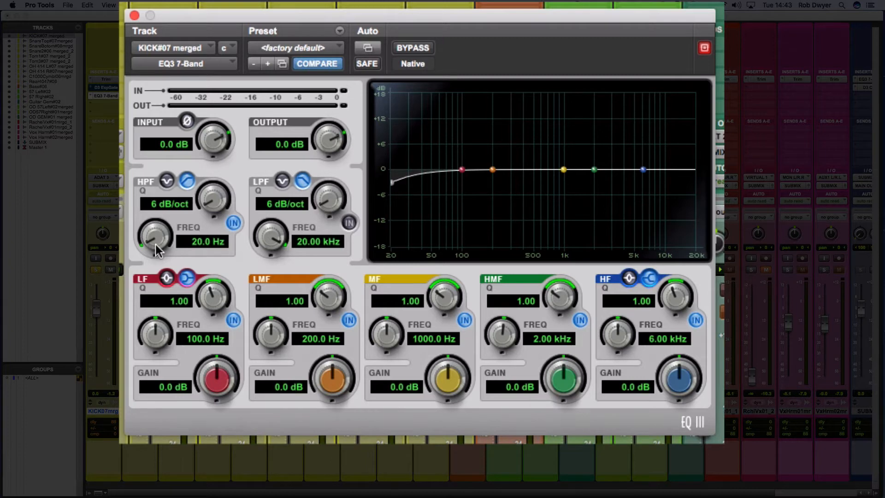
pyautogui.moveTo(156, 245); pyautogui.dragTo(179, 125)
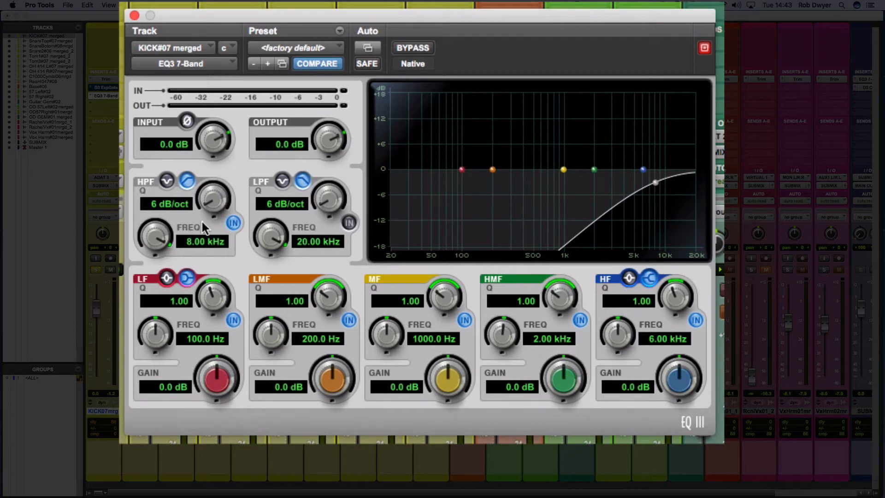
pyautogui.click(232, 222)
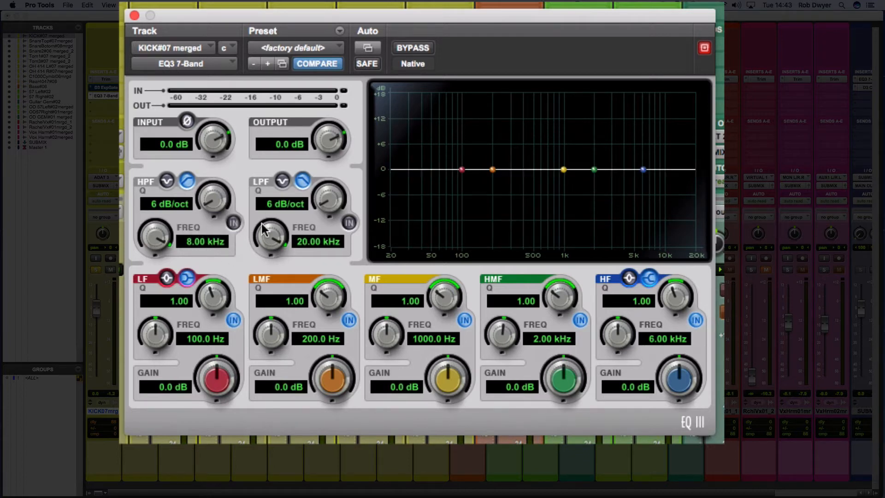
# Try the low-pass filter down at 120 Hz, switch it off, and reset both filter frequencies to their defaults.
pyautogui.click(349, 224)
pyautogui.moveTo(276, 235); pyautogui.dragTo(276, 292)
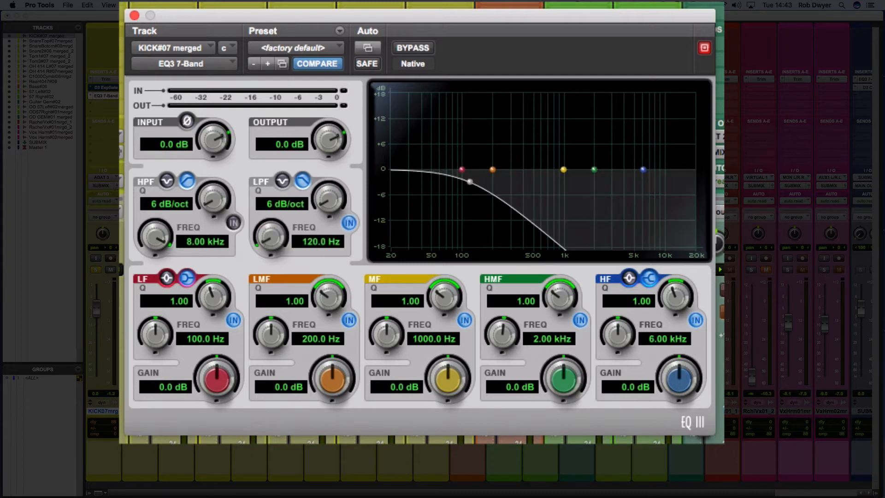
pyautogui.click(349, 223)
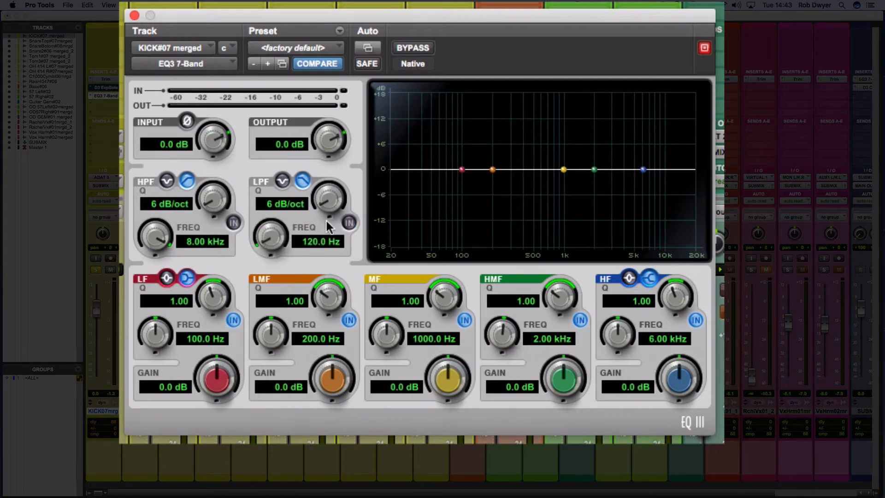
pyautogui.keyDown('alt'); pyautogui.click(269, 240); pyautogui.keyUp('alt')
pyautogui.keyDown('alt'); pyautogui.click(161, 234); pyautogui.keyUp('alt')
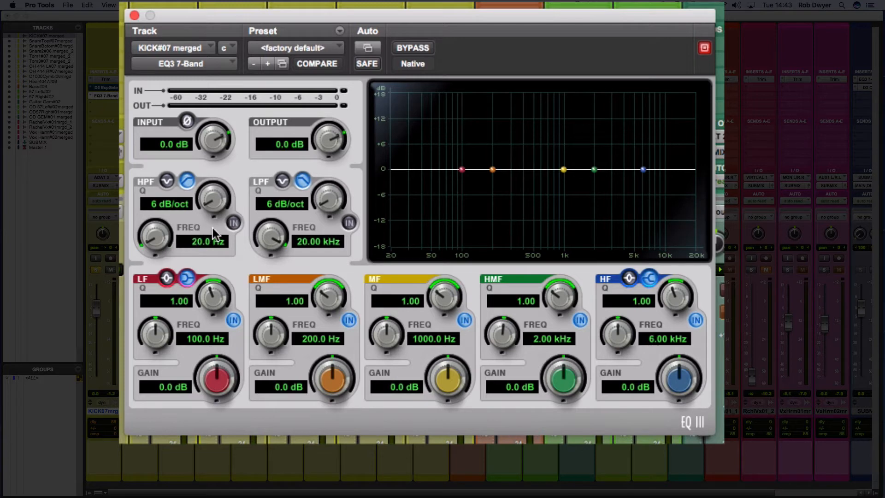
# Set the high-pass filter's frequency to 20.1 Hz.
pyautogui.click(194, 243)
pyautogui.write('20.1')
pyautogui.press('Return')
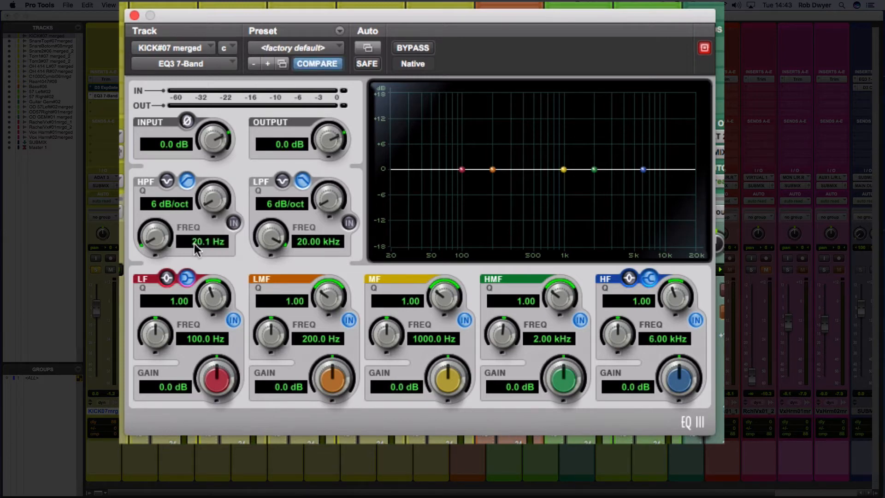
# Set the high-pass filter's frequency to 100 Hz and enable the filter.
pyautogui.click(195, 244)
pyautogui.press('BackSpace')
pyautogui.press('BackSpace')
pyautogui.press('BackSpace')
pyautogui.press('BackSpace')
pyautogui.write('100')
pyautogui.press('Return')
pyautogui.click(235, 222)
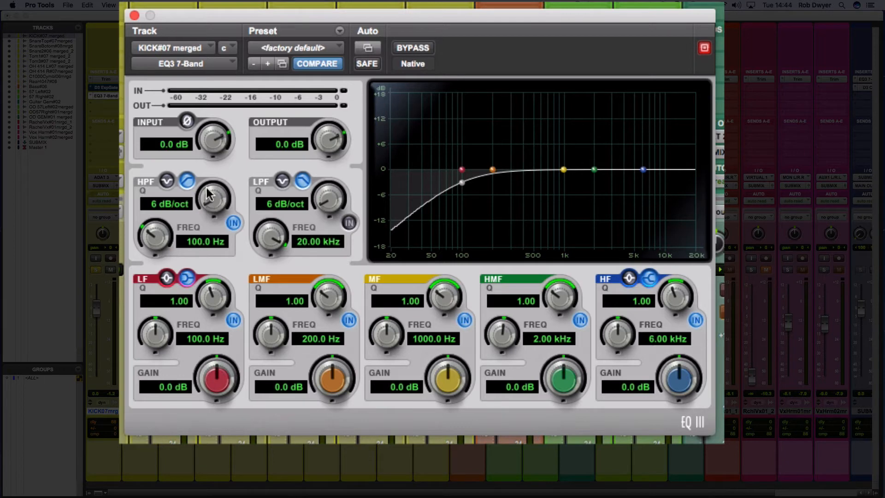
# Try high-pass slopes of 18 and 24 dB/oct, return the slope to 6 dB/oct, and switch the filter off.
pyautogui.moveTo(205, 185); pyautogui.dragTo(214, 154)
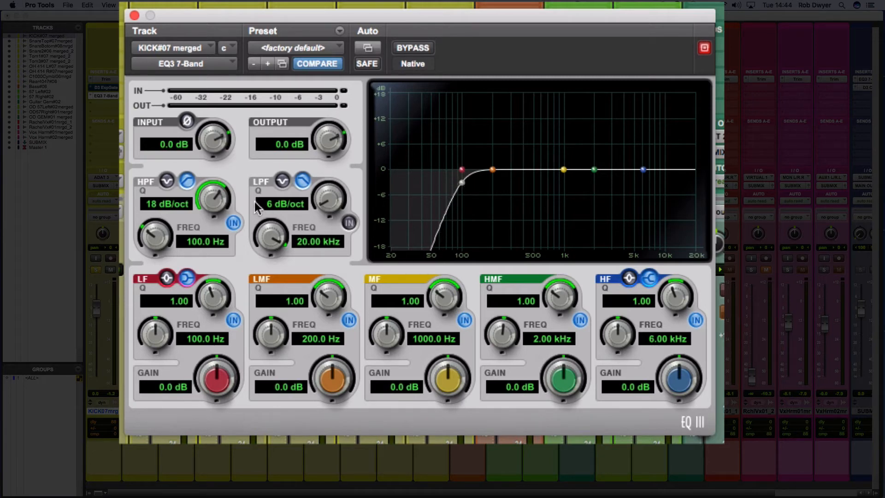
pyautogui.moveTo(209, 211); pyautogui.dragTo(210, 141)
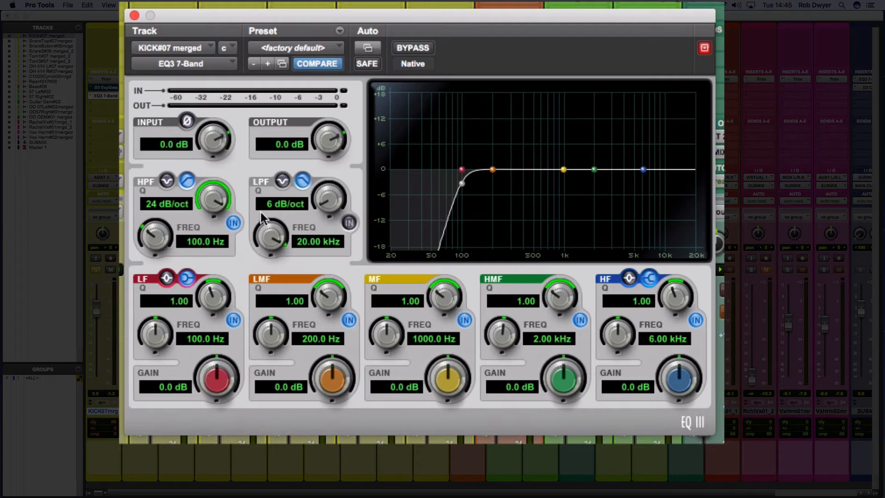
pyautogui.moveTo(214, 200); pyautogui.dragTo(205, 246)
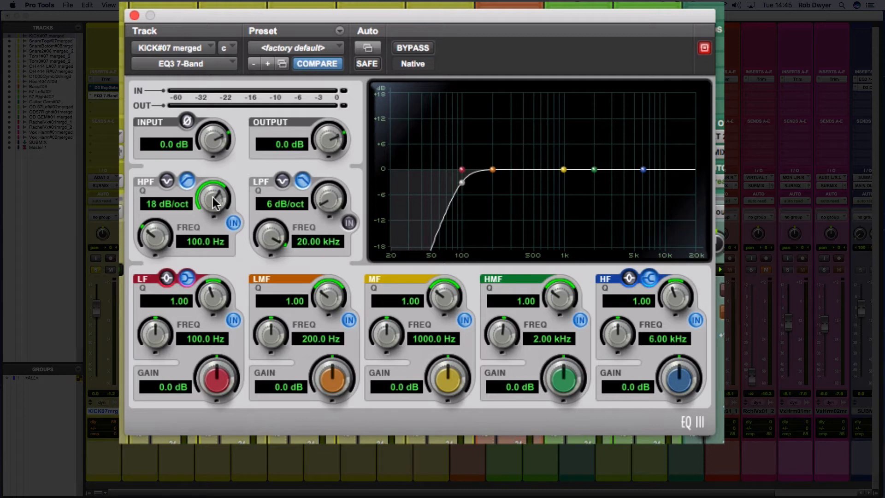
pyautogui.moveTo(209, 206); pyautogui.dragTo(194, 320)
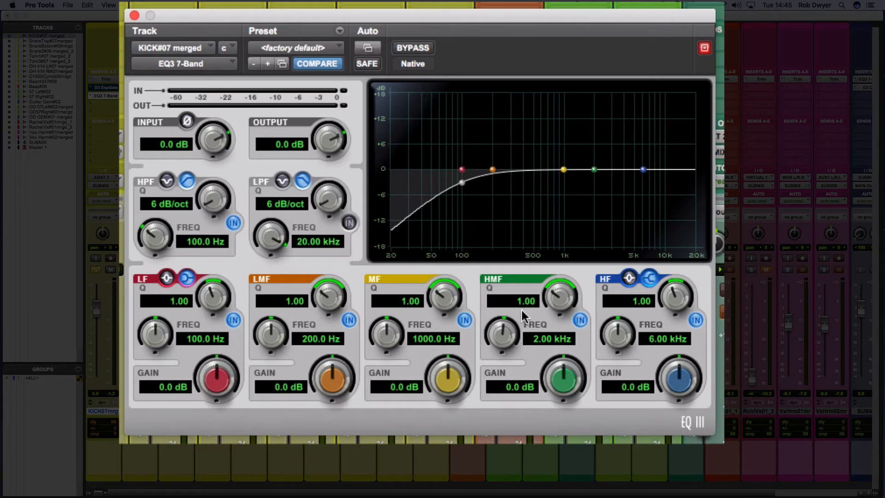
pyautogui.click(234, 223)
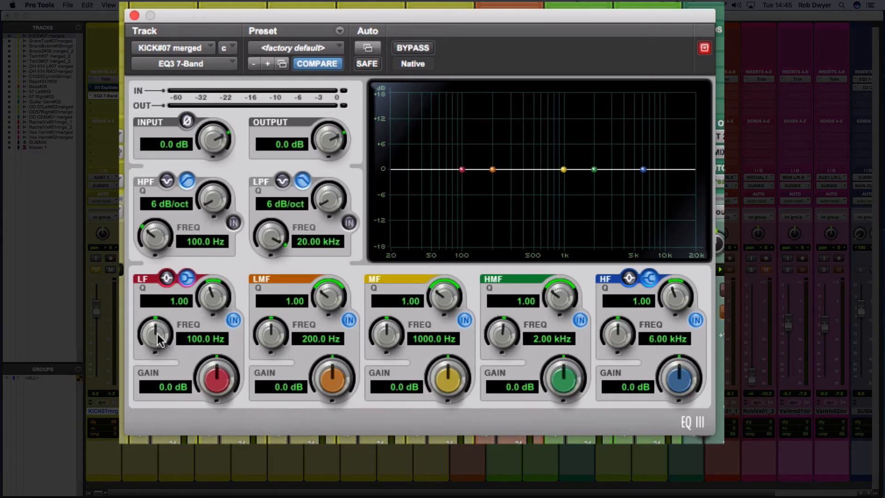
# Set the LF shelf's frequency to about 78.7 Hz and boost its gain to about 5.6 dB.
pyautogui.moveTo(158, 339); pyautogui.dragTo(145, 318)
pyautogui.moveTo(459, 170); pyautogui.dragTo(451, 169)
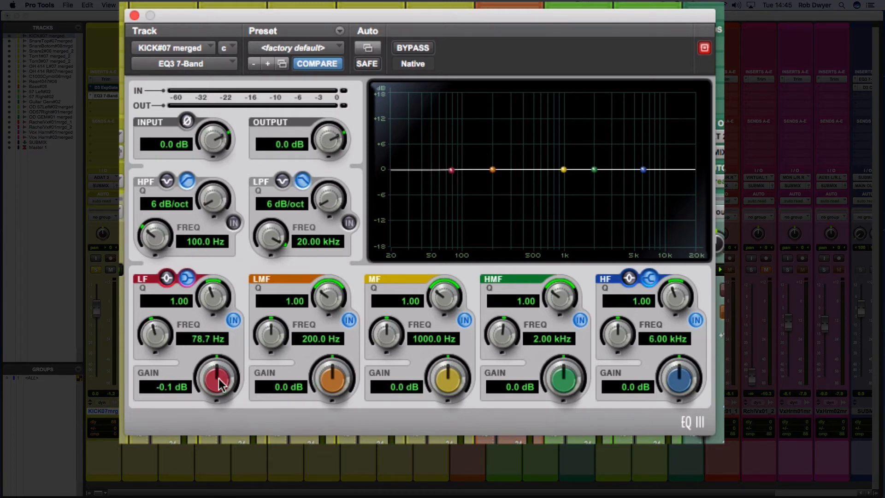
pyautogui.moveTo(217, 380); pyautogui.dragTo(158, 331)
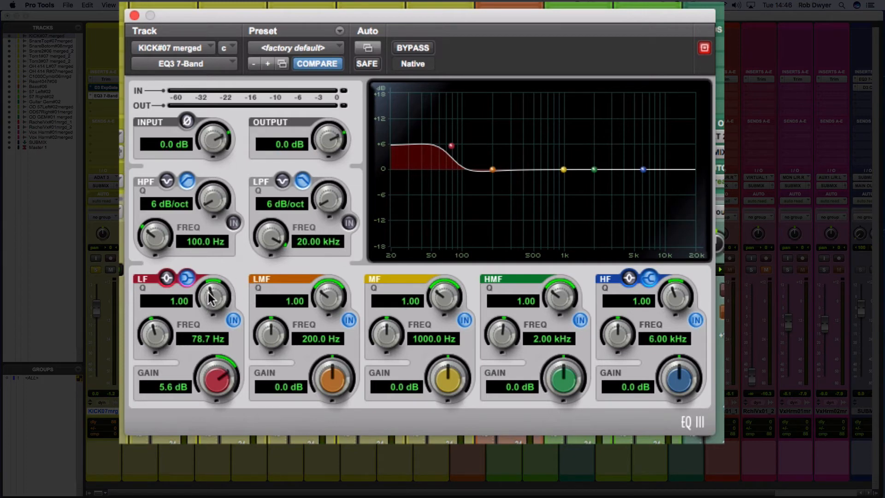
# Try LF shelf Q values of 0.12 and 2.00, and cut the band's gain to about -5.6 dB.
pyautogui.moveTo(210, 297); pyautogui.dragTo(183, 433)
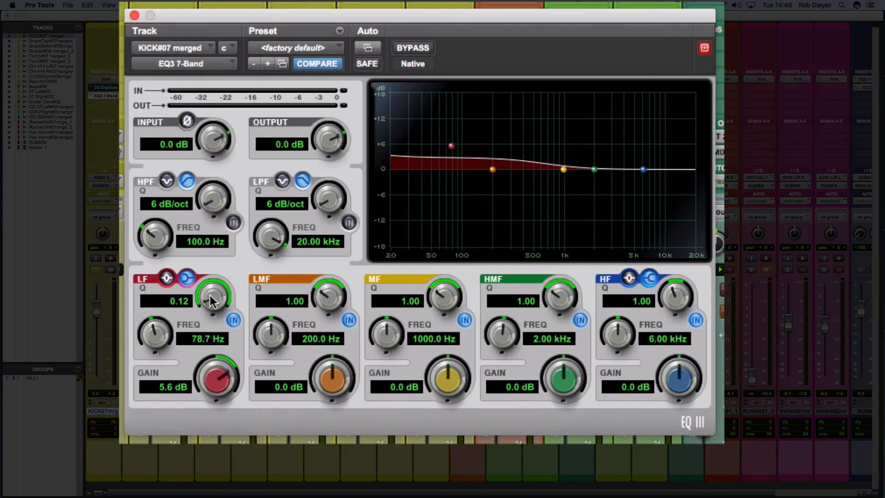
pyautogui.moveTo(207, 304); pyautogui.dragTo(189, 124)
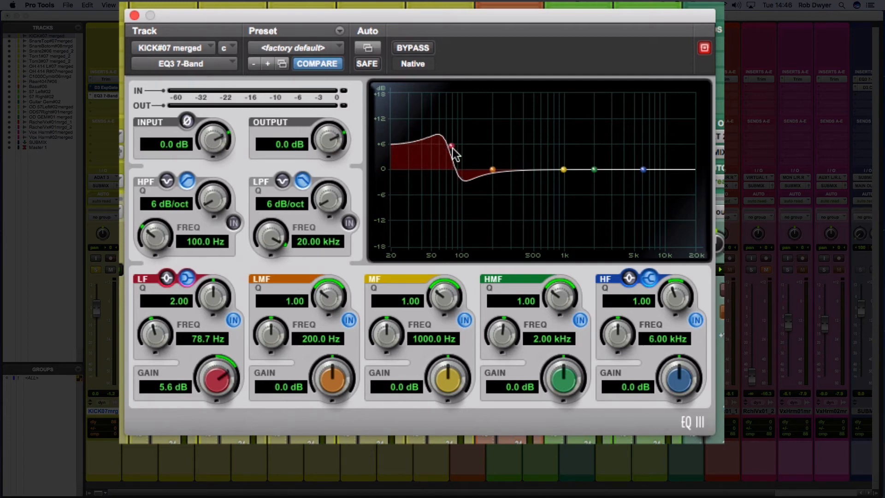
pyautogui.moveTo(221, 375); pyautogui.dragTo(208, 415)
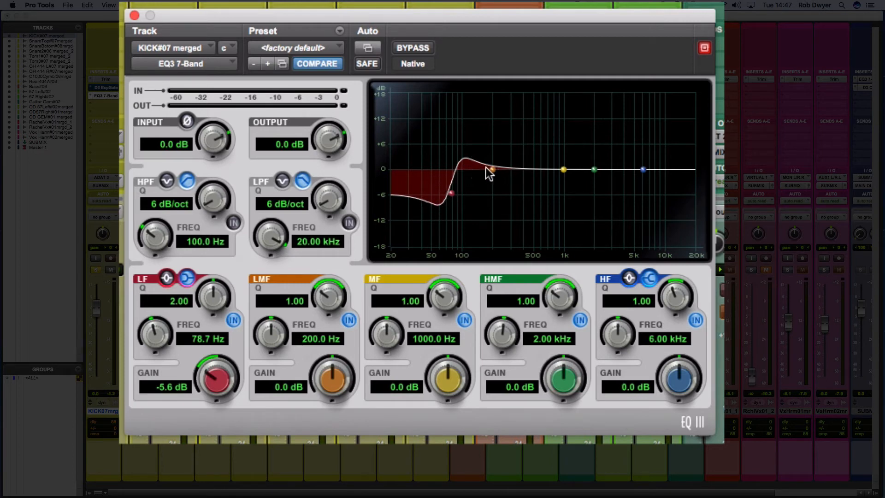
# Reset the LF band's gain, Q and frequency to their defaults, and switch its shape to peak and back to shelf.
pyautogui.moveTo(220, 376); pyautogui.dragTo(212, 340)
pyautogui.keyDown('alt'); pyautogui.click(218, 378); pyautogui.keyUp('alt')
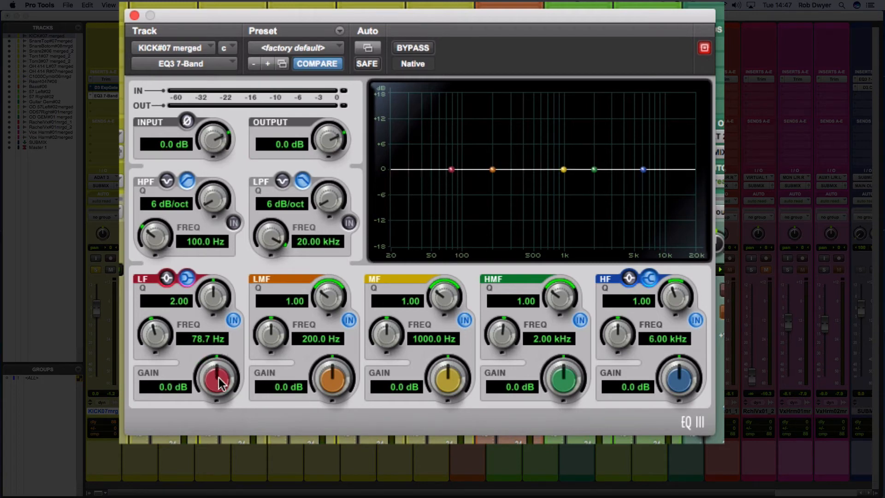
pyautogui.keyDown('alt'); pyautogui.click(216, 304); pyautogui.keyUp('alt')
pyautogui.keyDown('alt'); pyautogui.click(163, 339); pyautogui.keyUp('alt')
pyautogui.click(169, 277)
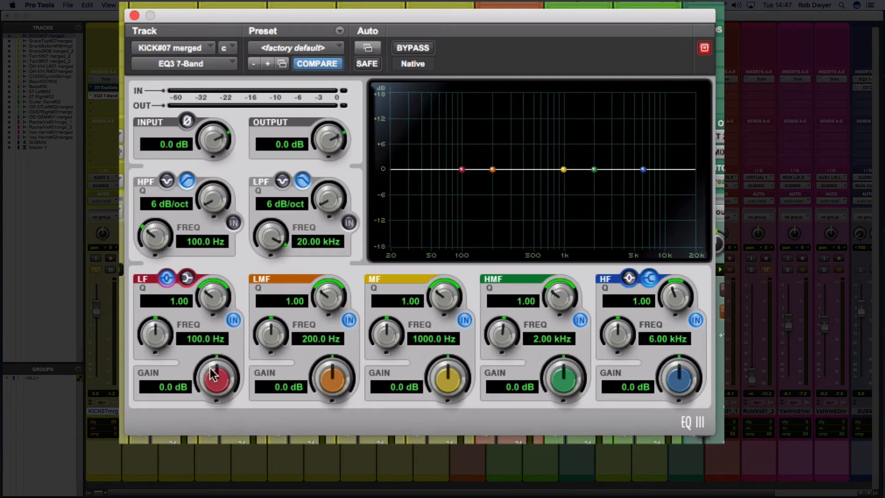
pyautogui.click(187, 277)
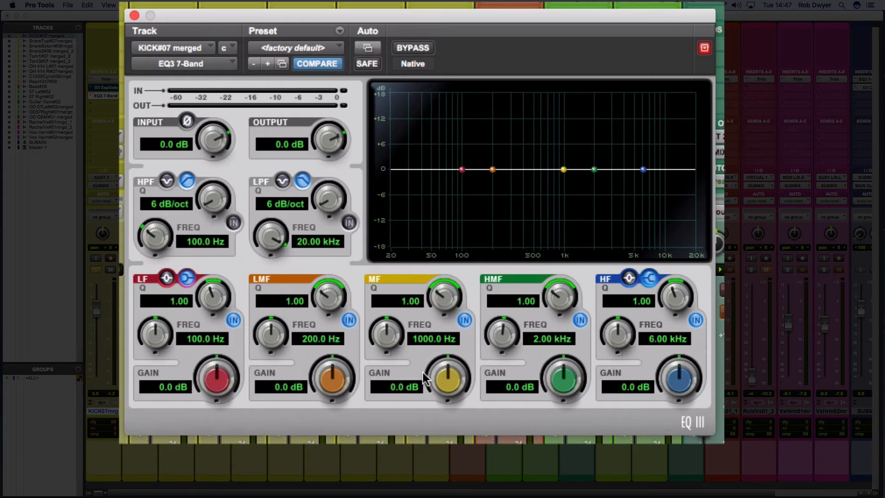
# Boost the LMF band's gain to 18.0 dB, leaving the MF gain at its default.
pyautogui.moveTo(438, 382)
pyautogui.mouseDown()
pyautogui.moveTo(438, 372)
pyautogui.moveTo(435, 379)
pyautogui.mouseUp()
pyautogui.keyDown('alt'); pyautogui.click(444, 375); pyautogui.keyUp('alt')
pyautogui.moveTo(326, 385); pyautogui.dragTo(323, 308)
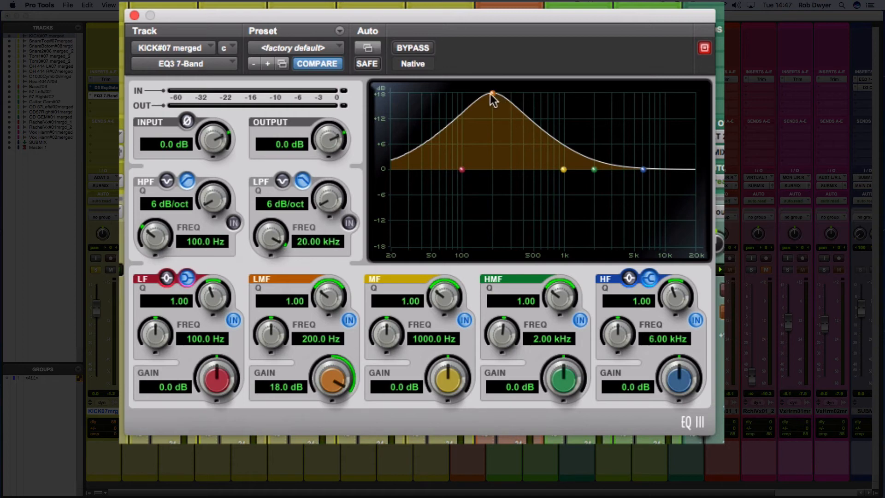
# Try the LMF band's frequency at about 173 Hz, reset it to default, and move its peak to about 174 Hz.
pyautogui.moveTo(491, 93); pyautogui.dragTo(491, 85)
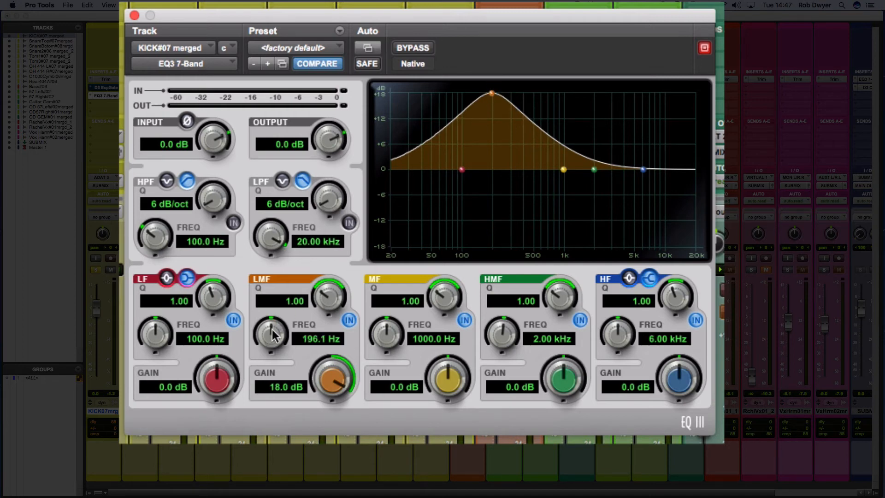
pyautogui.moveTo(272, 333); pyautogui.dragTo(278, 372)
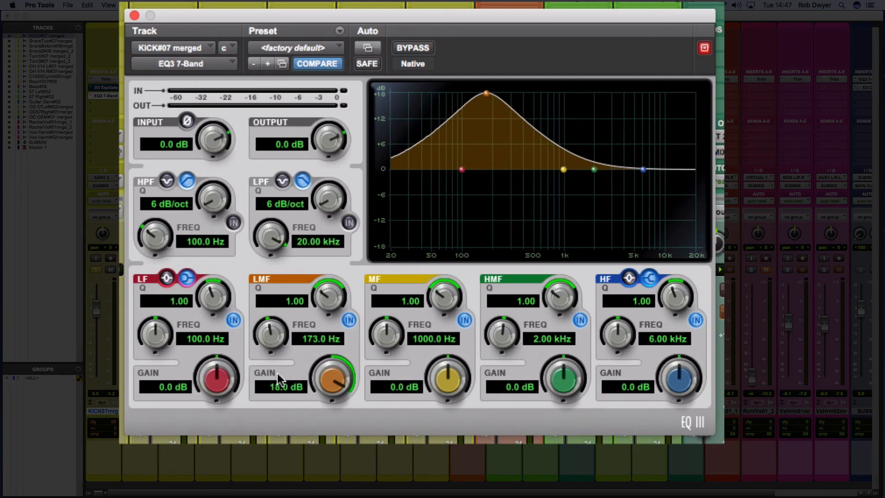
pyautogui.keyDown('alt'); pyautogui.click(273, 341); pyautogui.keyUp('alt')
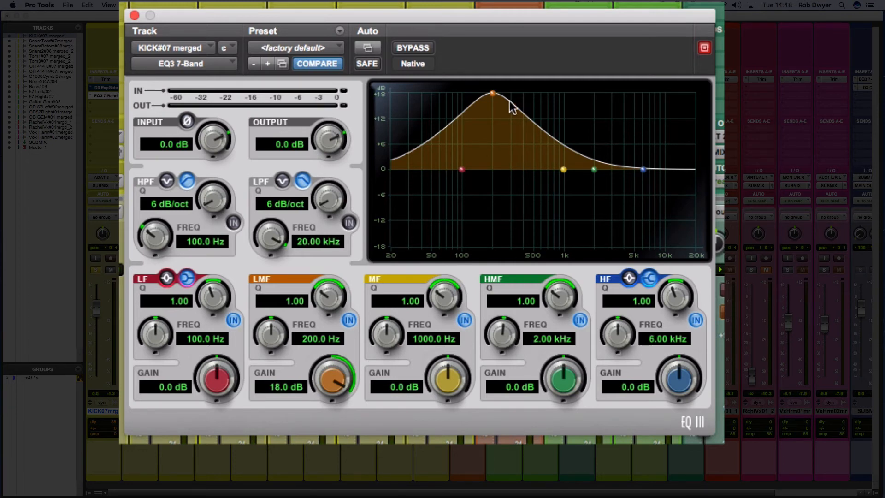
pyautogui.moveTo(492, 95); pyautogui.dragTo(485, 51)
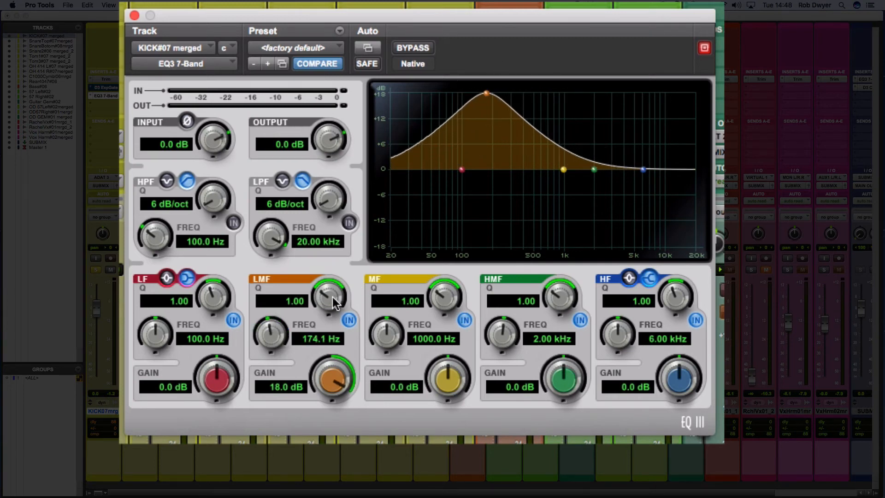
# Narrow the LMF band's Q to 10.00 and sweep its frequency up through about 303 Hz to about 356 Hz.
pyautogui.moveTo(335, 299); pyautogui.dragTo(314, 173)
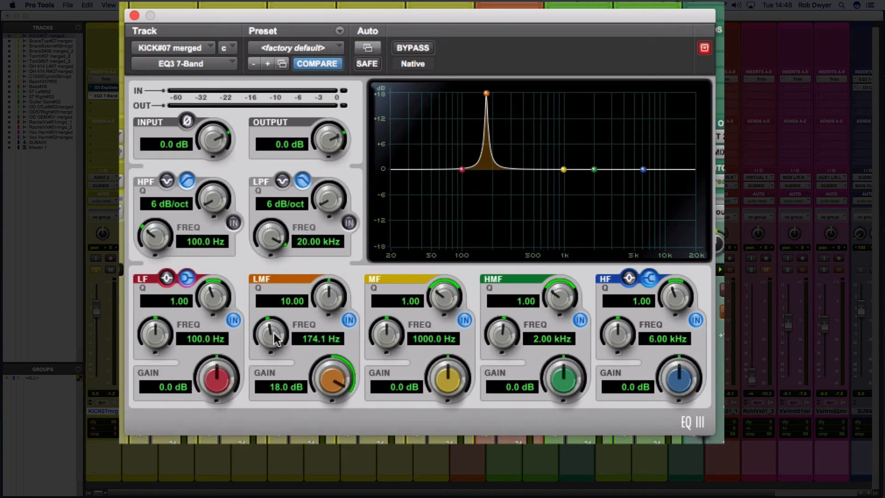
pyautogui.moveTo(277, 338); pyautogui.dragTo(276, 313)
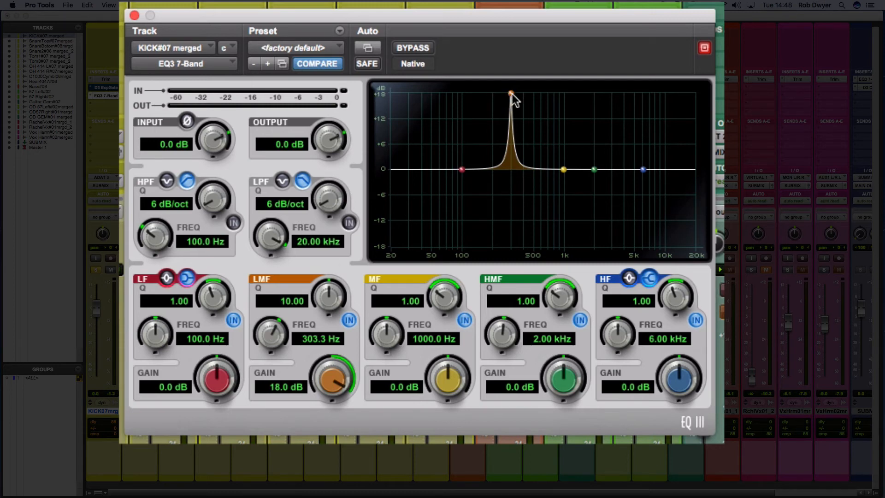
pyautogui.moveTo(513, 93)
pyautogui.mouseDown()
pyautogui.moveTo(497, 91)
pyautogui.moveTo(518, 87)
pyautogui.mouseUp()
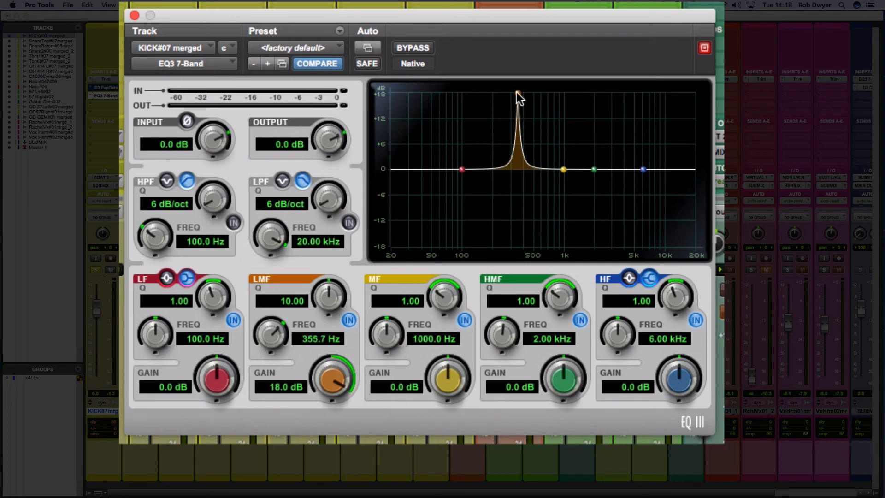
# Invert the LMF band's gain between 18.0 and -18.0 dB at 348.7 Hz, and reset its gain and frequency to their defaults.
pyautogui.moveTo(518, 93)
pyautogui.mouseDown()
pyautogui.moveTo(498, 87)
pyautogui.moveTo(516, 90)
pyautogui.mouseUp()
pyautogui.keyDown('shift'); pyautogui.click(516, 93); pyautogui.keyUp('shift')
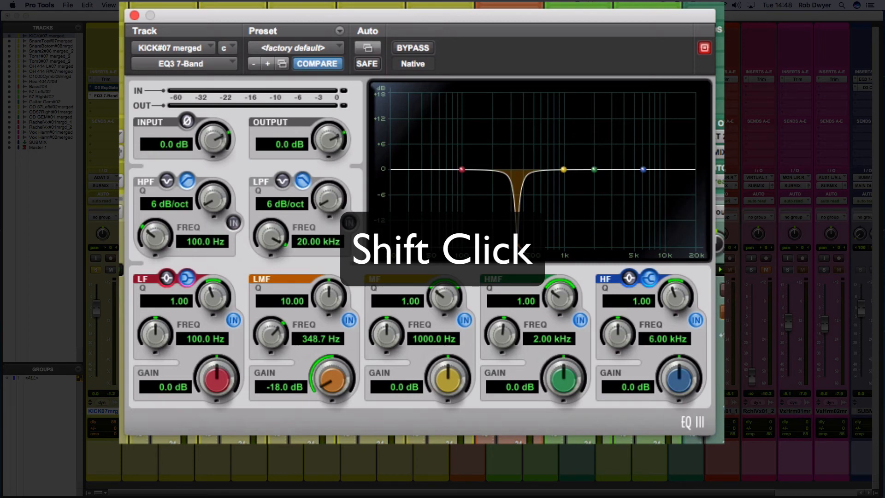
pyautogui.keyDown('shift'); pyautogui.click(516, 244); pyautogui.keyUp('shift')
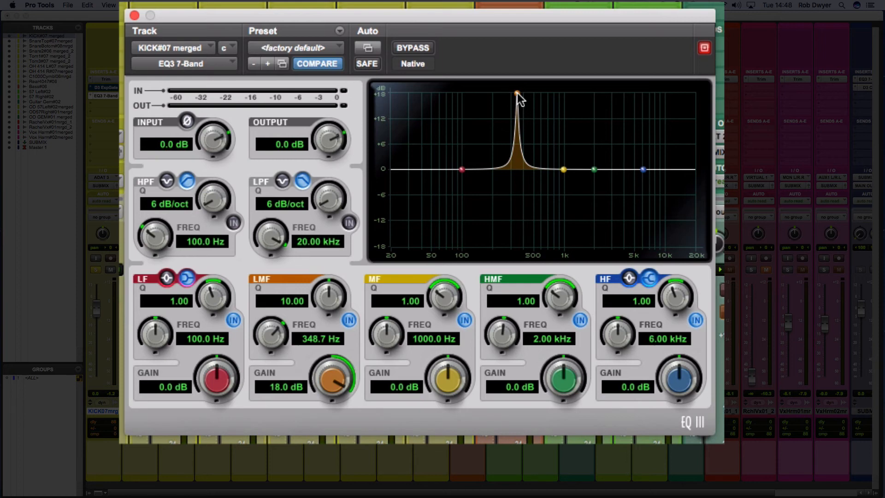
pyautogui.moveTo(517, 93); pyautogui.dragTo(517, 247)
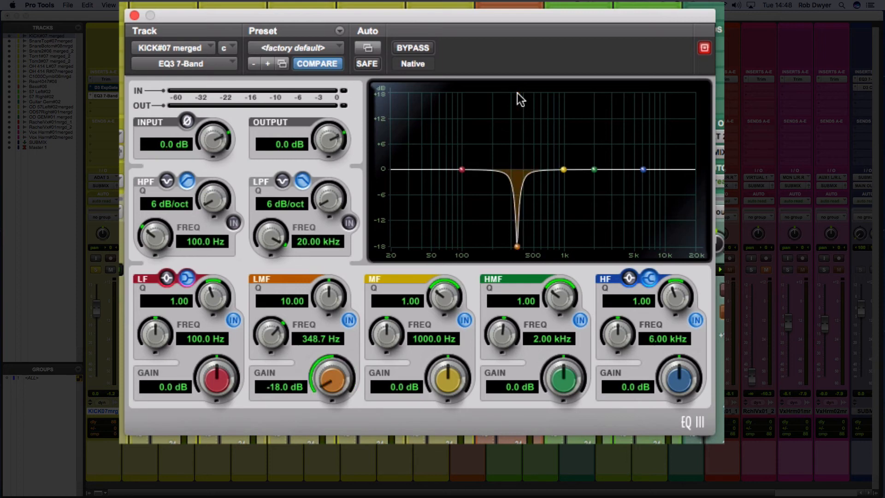
pyautogui.keyDown('alt'); pyautogui.click(321, 382); pyautogui.keyUp('alt')
pyautogui.keyDown('alt'); pyautogui.click(272, 333); pyautogui.keyUp('alt')
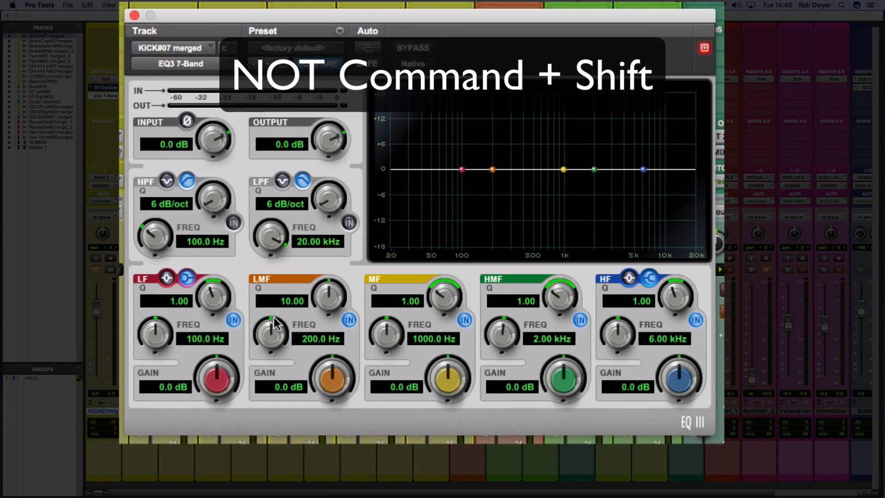
# Sweep the LMF band in band-pass mode through 583.2 and 306.4 Hz, and shape a -7.4 dB cut at 273.7 Hz with Q 3.47.
pyautogui.moveTo(269, 329); pyautogui.dragTo(275, 284)
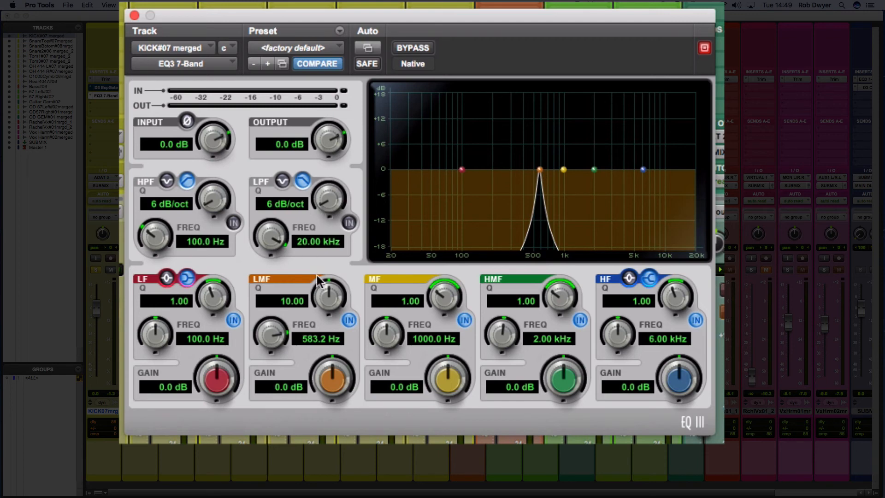
pyautogui.moveTo(271, 335); pyautogui.dragTo(256, 364)
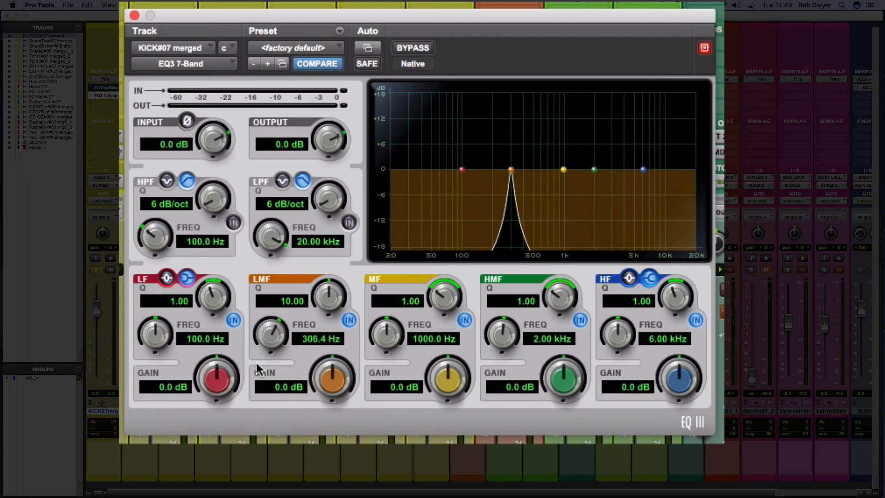
pyautogui.moveTo(331, 308); pyautogui.dragTo(321, 343)
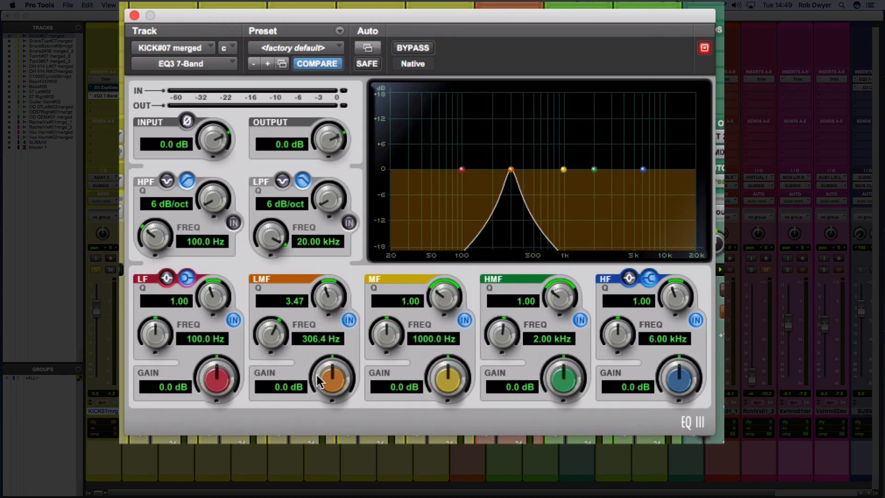
pyautogui.moveTo(321, 384); pyautogui.dragTo(311, 426)
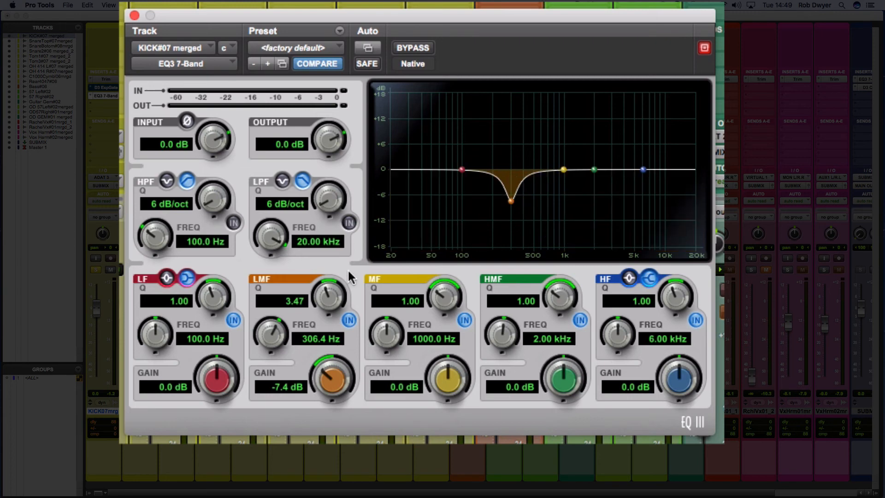
pyautogui.moveTo(271, 336); pyautogui.dragTo(271, 347)
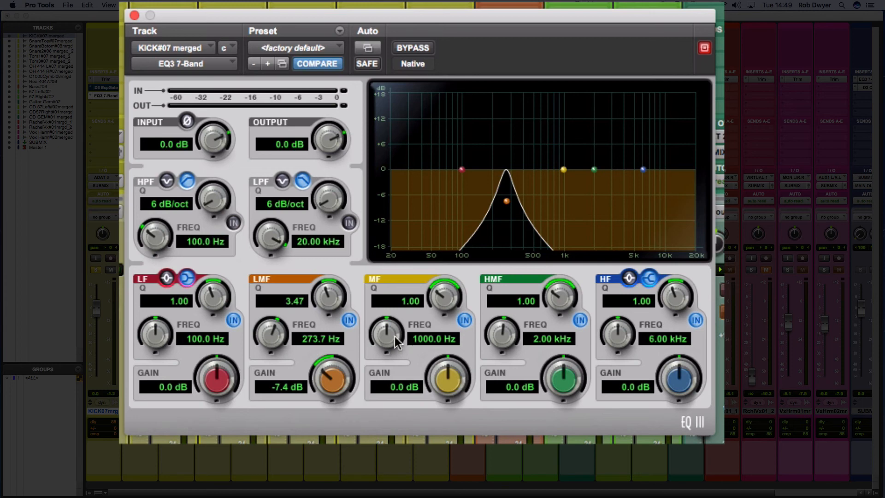
# Try an MF boost of 5.3 dB at 1.05 kHz, and reshape it to 2.0 dB at 3.04 kHz with Q 0.48.
pyautogui.moveTo(388, 339)
pyautogui.mouseDown()
pyautogui.moveTo(389, 318)
pyautogui.moveTo(369, 350)
pyautogui.moveTo(382, 328)
pyautogui.mouseUp()
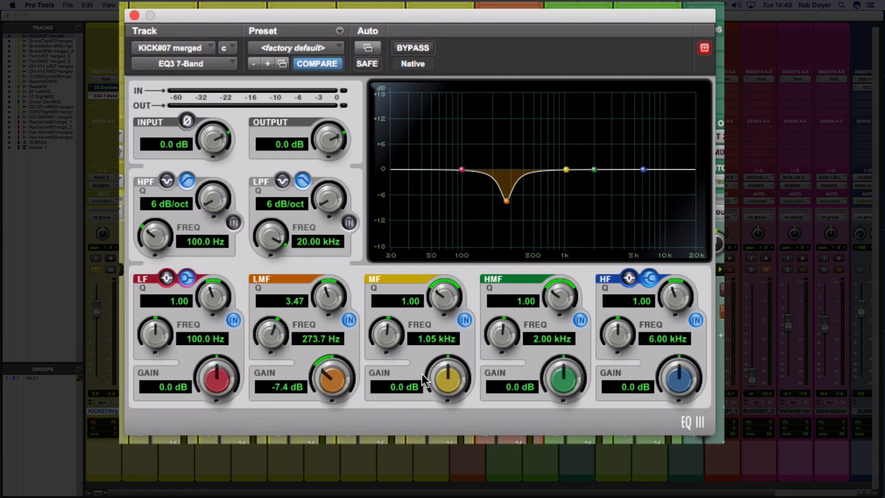
pyautogui.moveTo(446, 378); pyautogui.dragTo(451, 364)
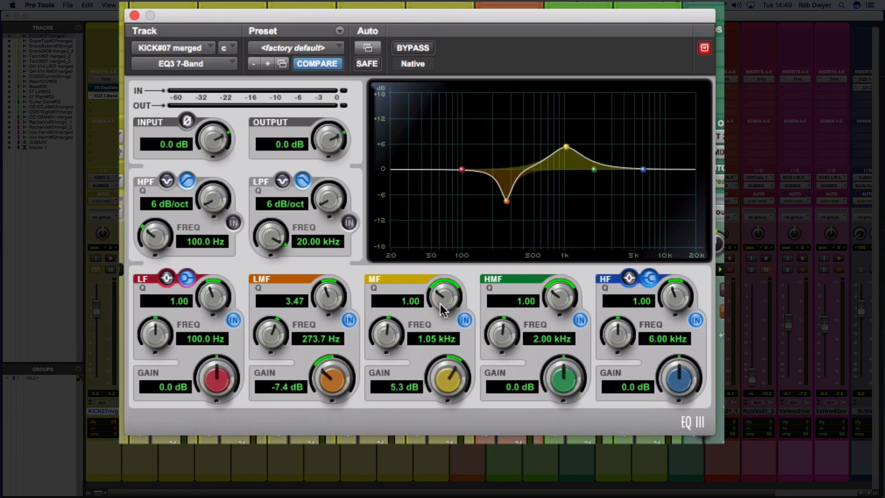
pyautogui.moveTo(440, 305); pyautogui.dragTo(438, 324)
pyautogui.moveTo(438, 374); pyautogui.dragTo(439, 369)
pyautogui.moveTo(386, 341); pyautogui.dragTo(396, 311)
pyautogui.moveTo(443, 372)
pyautogui.mouseDown()
pyautogui.moveTo(428, 412)
pyautogui.moveTo(441, 382)
pyautogui.mouseUp()
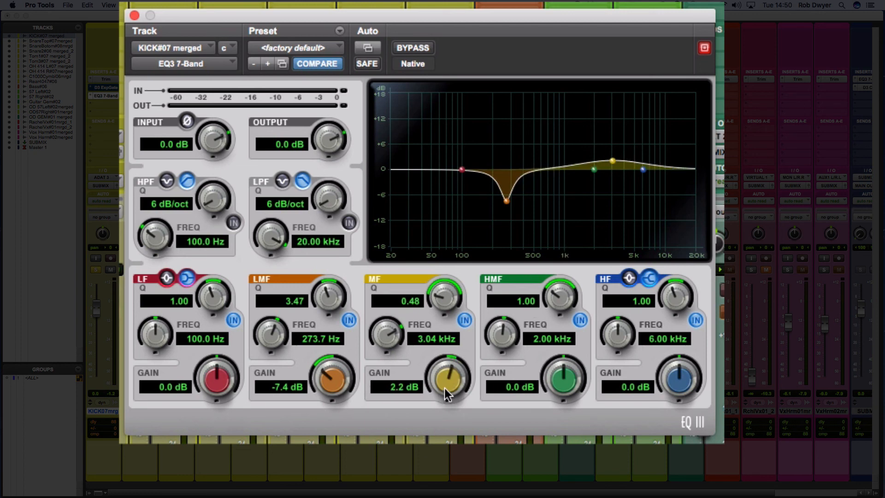
pyautogui.moveTo(444, 388)
pyautogui.mouseDown()
pyautogui.moveTo(449, 317)
pyautogui.moveTo(432, 371)
pyautogui.moveTo(431, 354)
pyautogui.moveTo(429, 364)
pyautogui.moveTo(446, 377)
pyautogui.mouseUp()
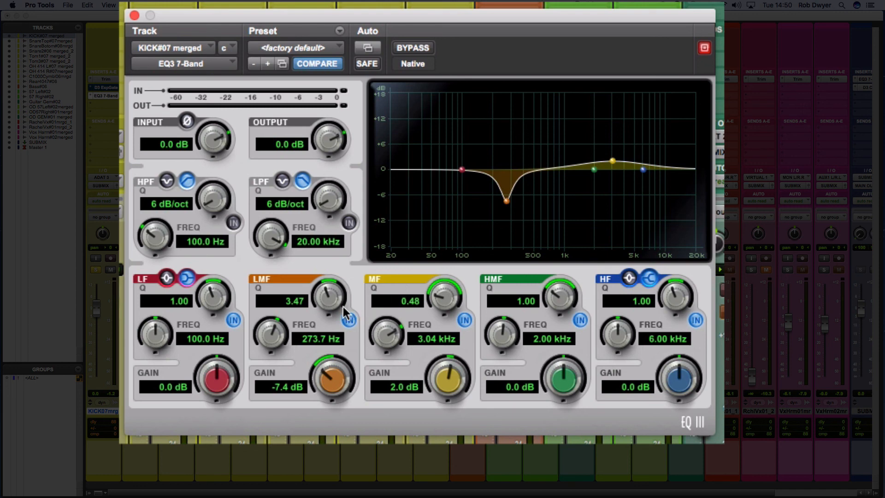
# Narrow the LMF band's Q to 6.92 and compare the EQ by bypassing and re-enabling the whole plug-in repeatedly.
pyautogui.moveTo(330, 295); pyautogui.dragTo(331, 244)
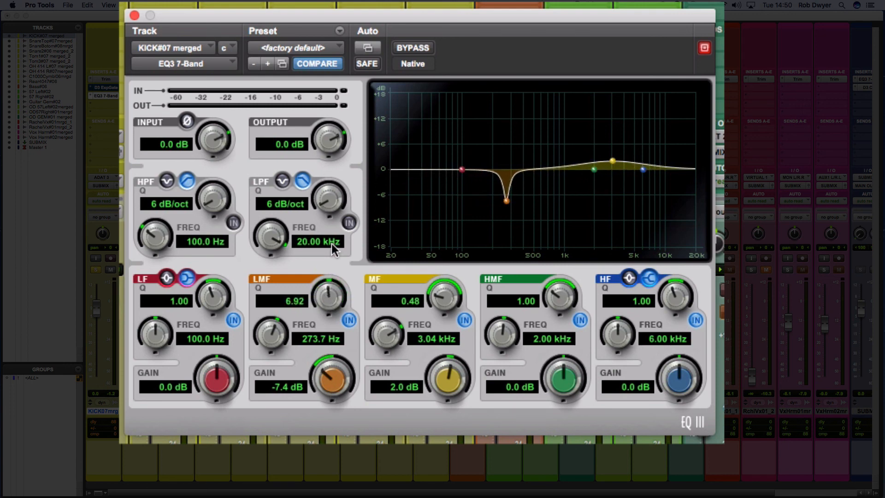
pyautogui.click(417, 48)
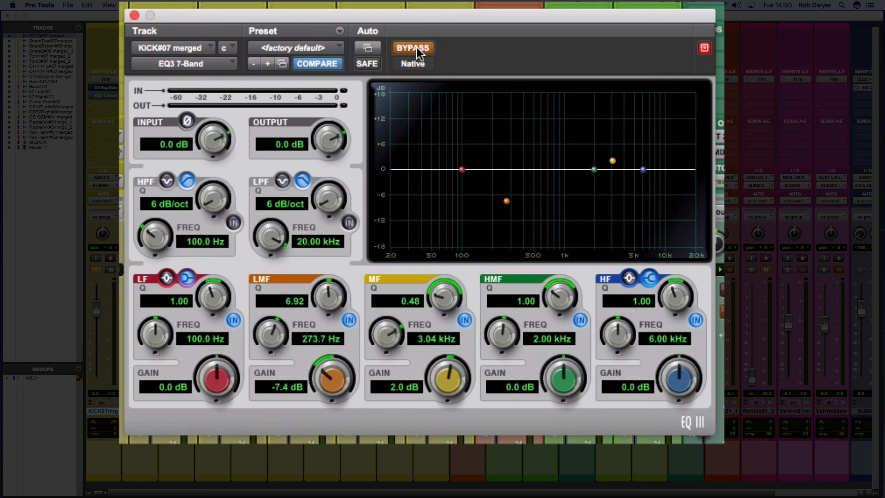
pyautogui.click(417, 48)
pyautogui.click(417, 47)
pyautogui.click(416, 48)
pyautogui.click(416, 48)
pyautogui.click(417, 48)
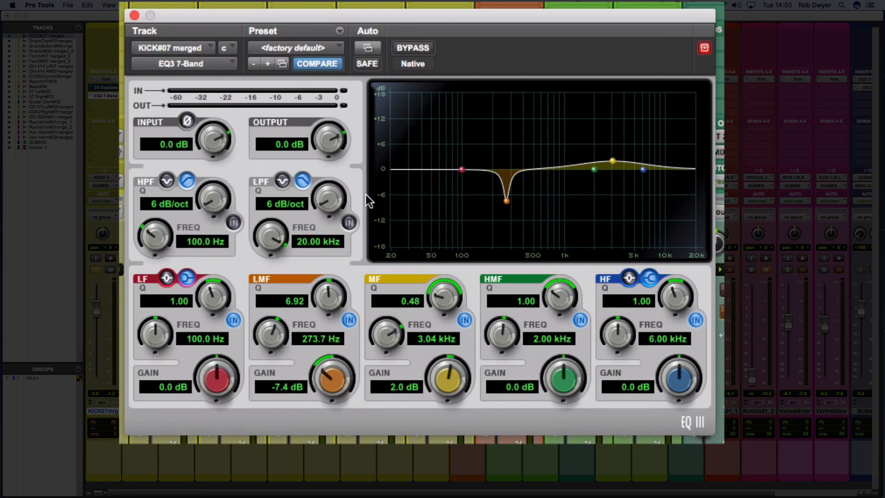
# Compare the LMF and MF bands' individual effects by switching each one out and back in.
pyautogui.click(350, 320)
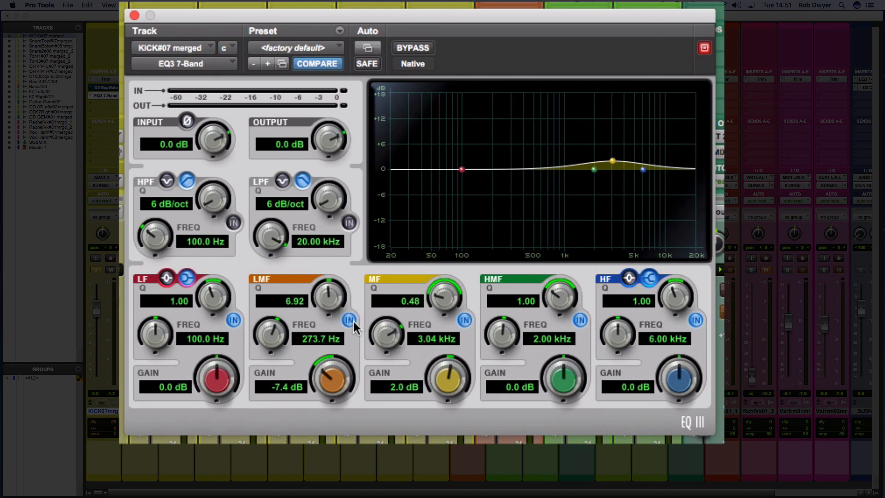
pyautogui.click(349, 320)
pyautogui.click(350, 320)
pyautogui.click(350, 320)
pyautogui.click(462, 317)
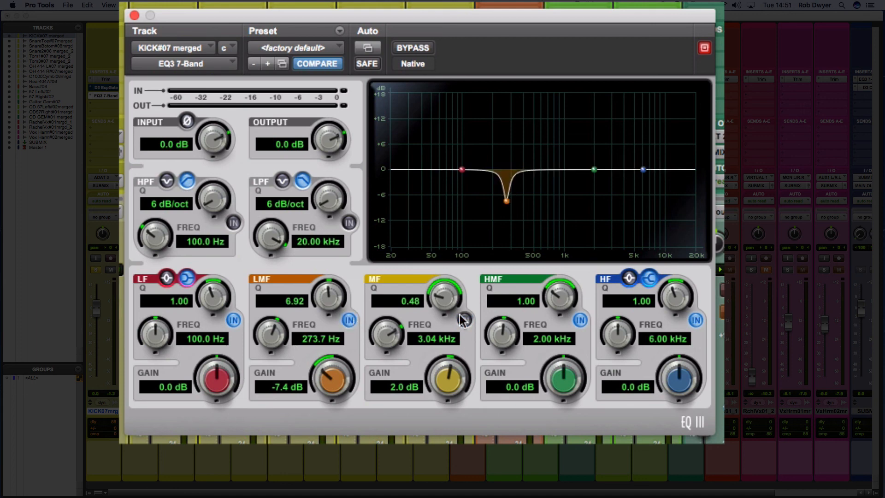
pyautogui.click(462, 317)
pyautogui.click(352, 319)
pyautogui.click(351, 320)
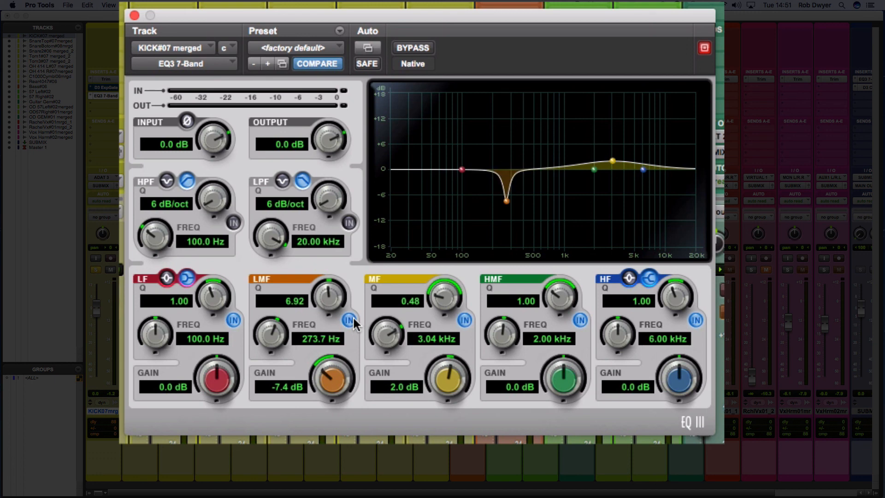